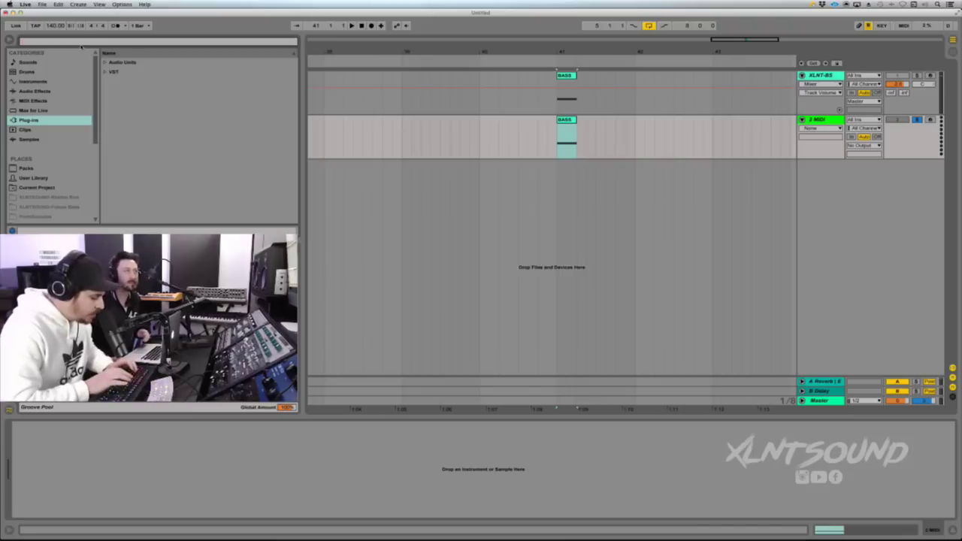
# Find the Serum VST in the plug-ins, load it onto the 2 MIDI track and audition the bass clip
pyautogui.write('serum')
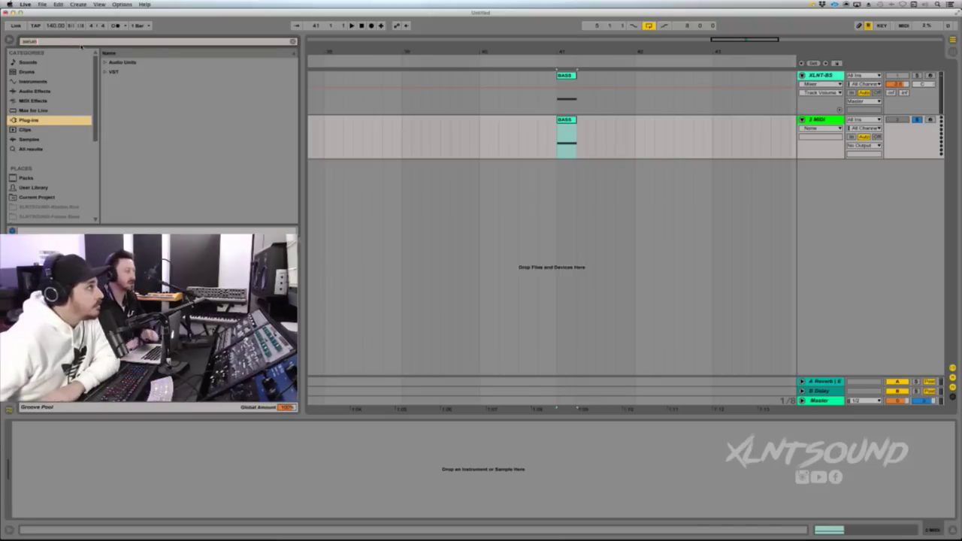
pyautogui.click(106, 71)
pyautogui.moveTo(133, 81); pyautogui.dragTo(579, 135)
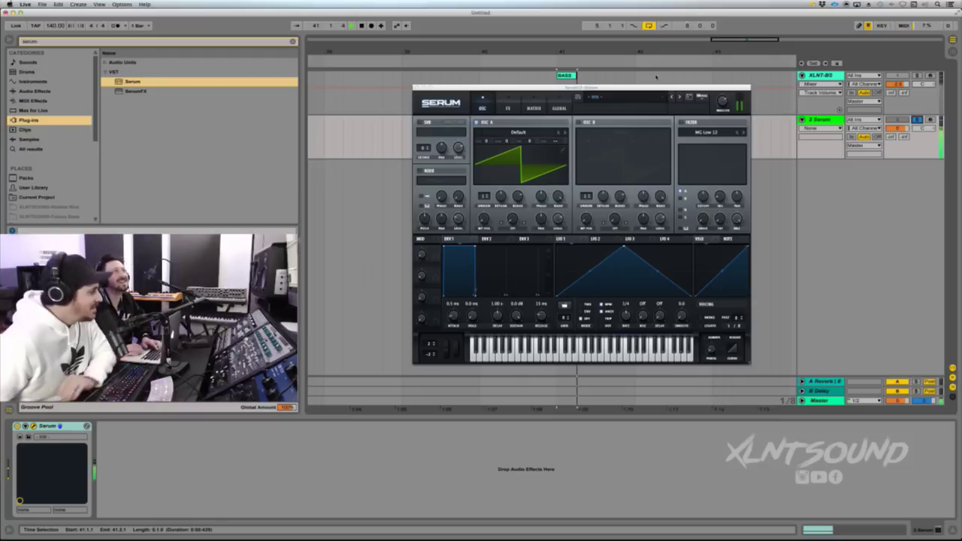
pyautogui.press('space')
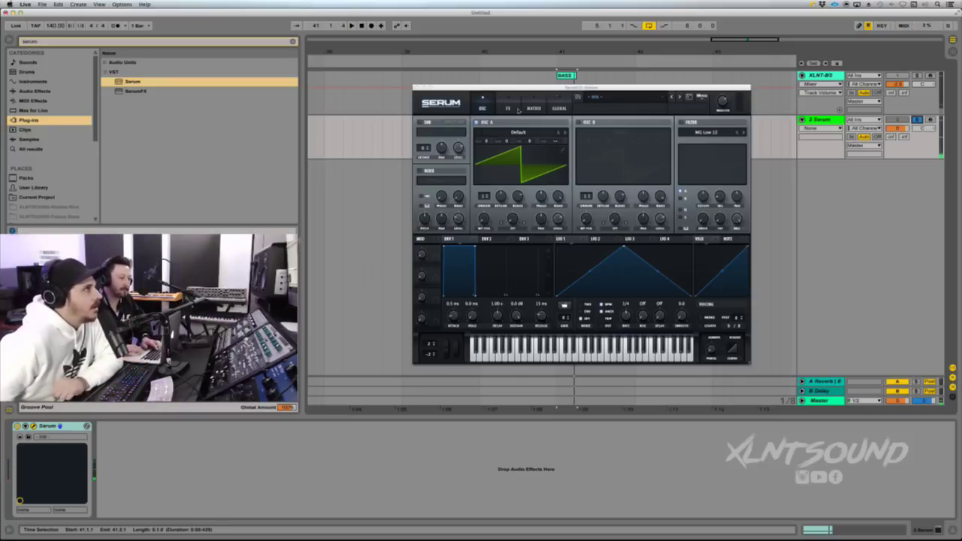
pyautogui.moveTo(558, 87); pyautogui.dragTo(612, 100)
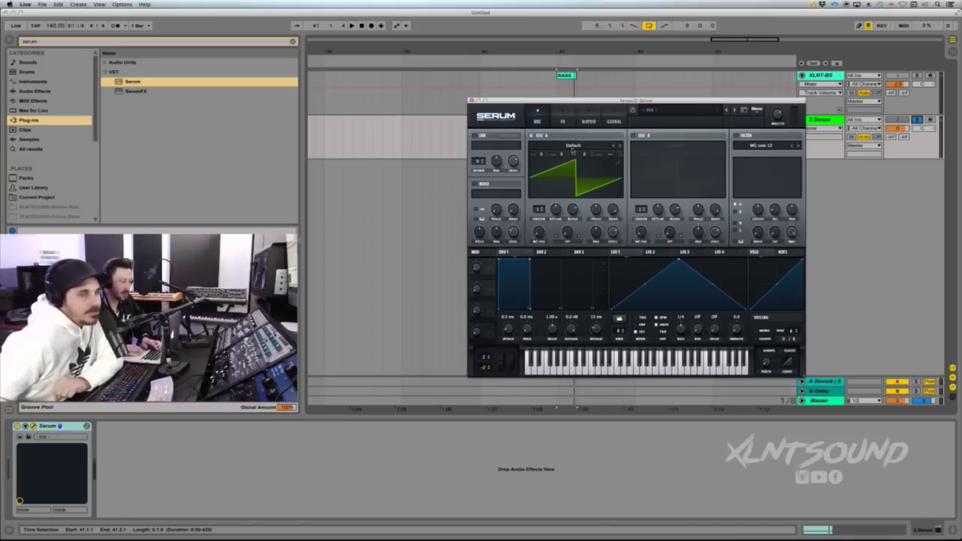
# Load the FFT_Add_2nds wavetable from the Digital category into oscillator A
pyautogui.click(570, 147)
pyautogui.click(571, 147)
pyautogui.click(571, 148)
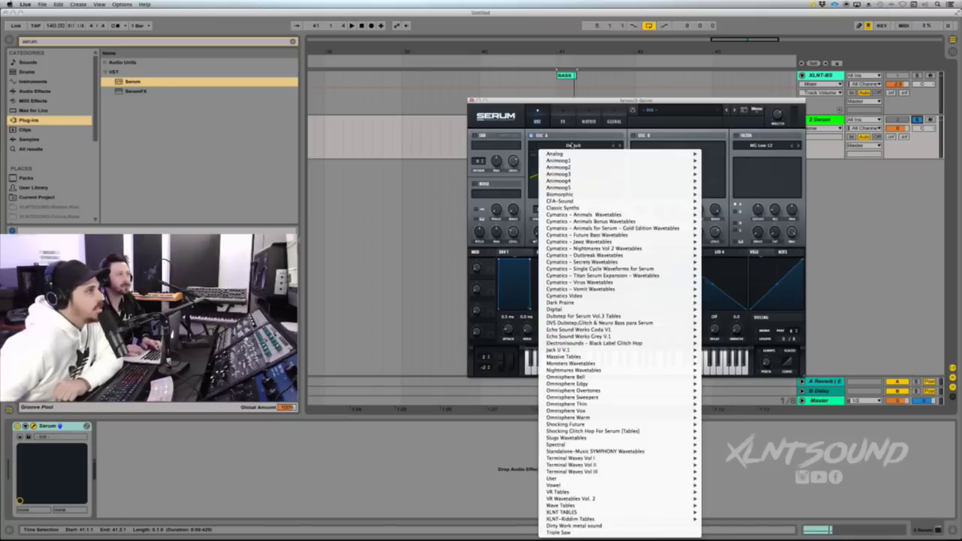
pyautogui.moveTo(574, 446)
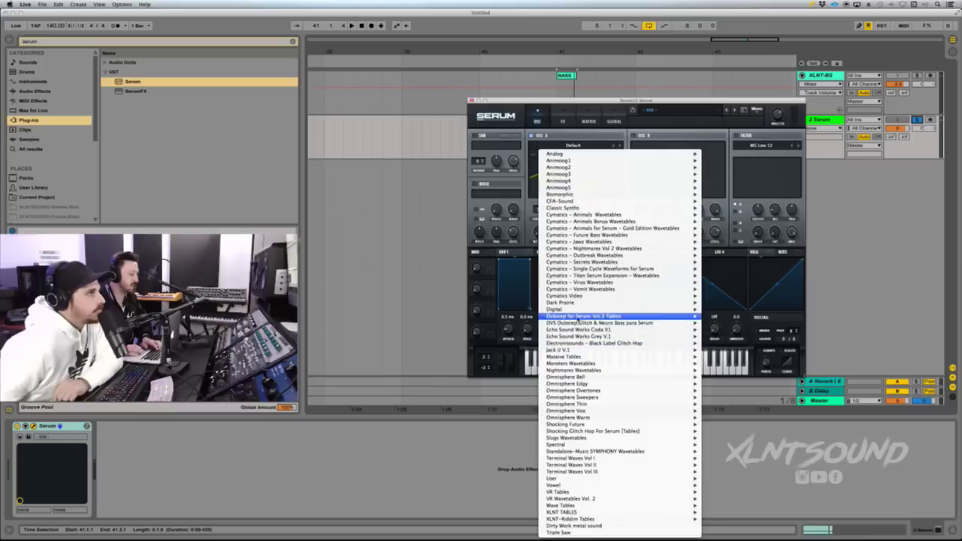
pyautogui.moveTo(579, 309)
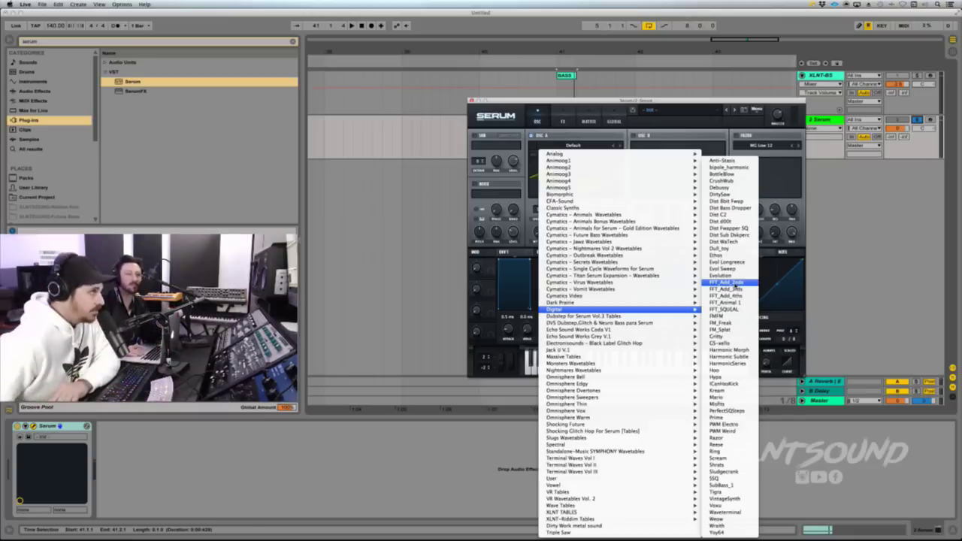
pyautogui.click(726, 284)
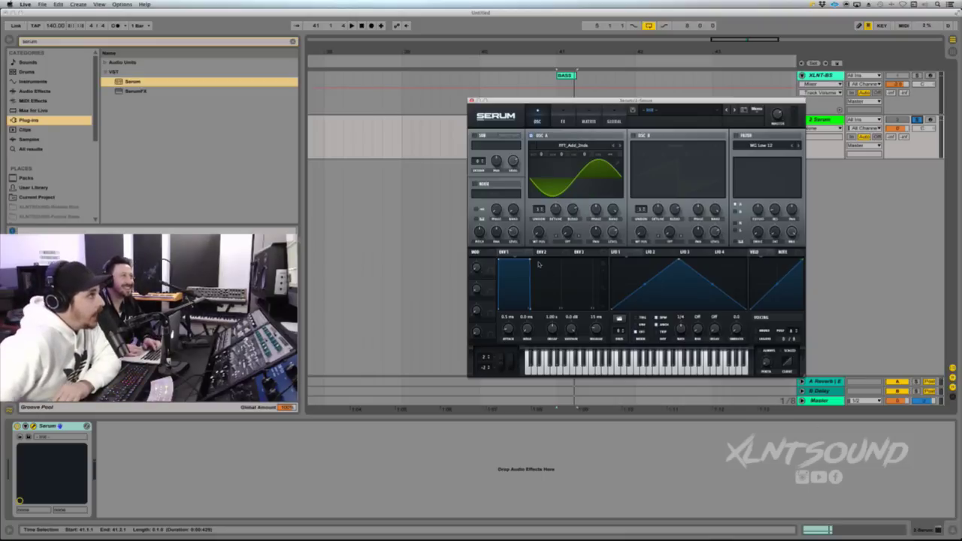
# Set oscillator A's octave to -4 and raise its wavetable position until the wave shows several peaks
pyautogui.moveTo(540, 156); pyautogui.dragTo(540, 204)
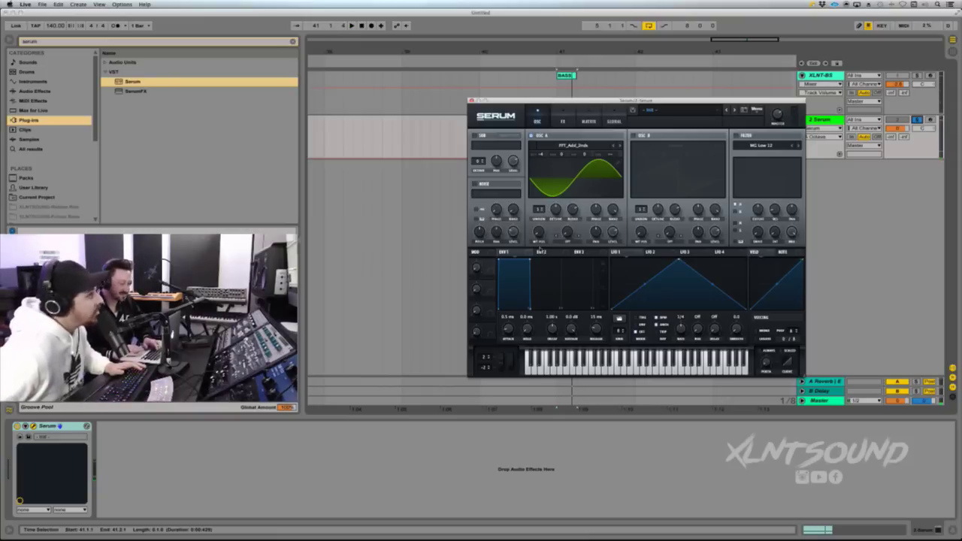
pyautogui.moveTo(537, 233); pyautogui.dragTo(540, 227)
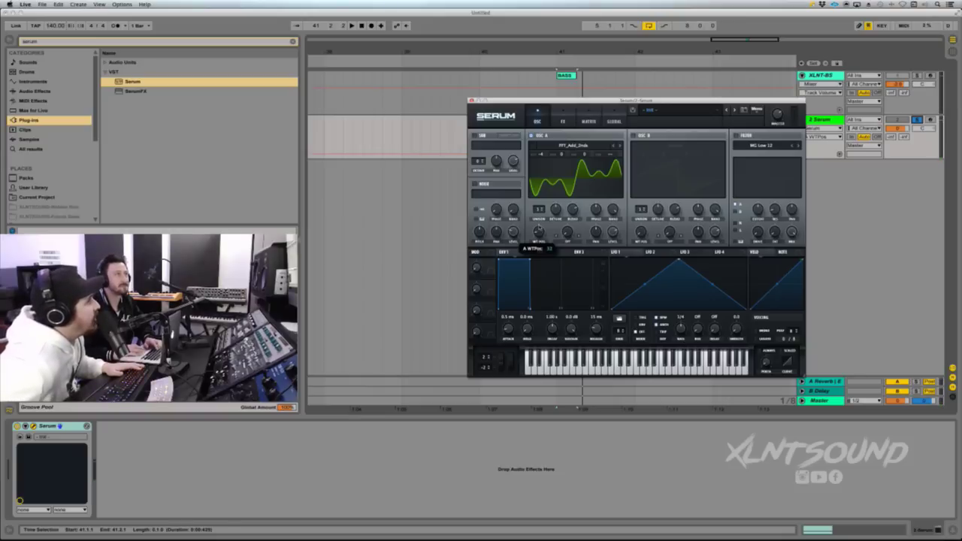
pyautogui.moveTo(540, 227); pyautogui.dragTo(539, 225)
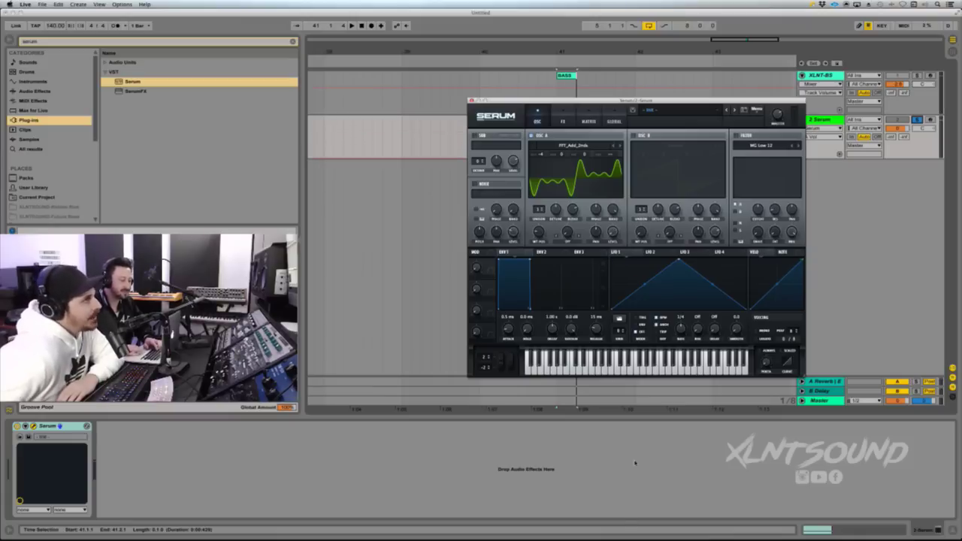
# Shape LFO 1 into an early peak with a rounded fall that reaches zero before the end of the cycle
pyautogui.moveTo(676, 261); pyautogui.dragTo(665, 256)
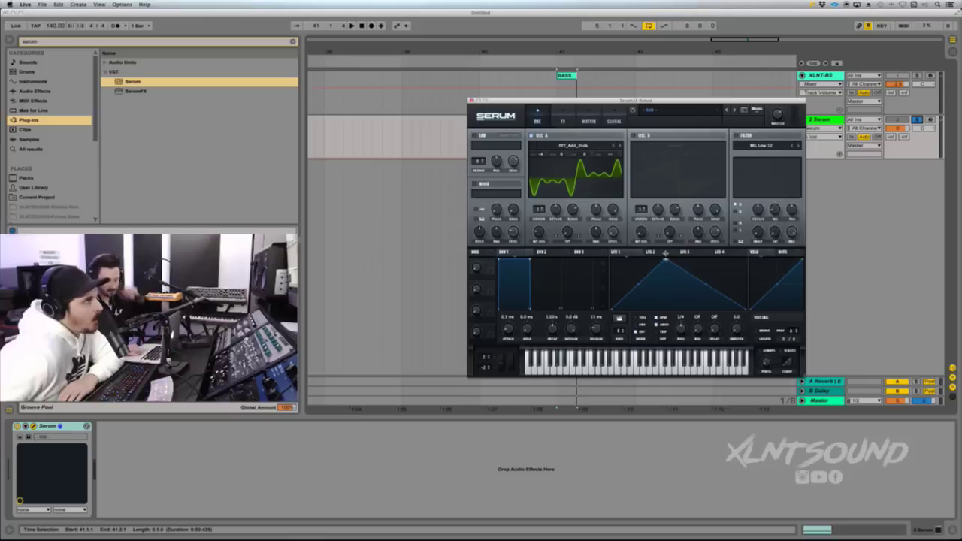
pyautogui.moveTo(636, 287); pyautogui.dragTo(633, 278)
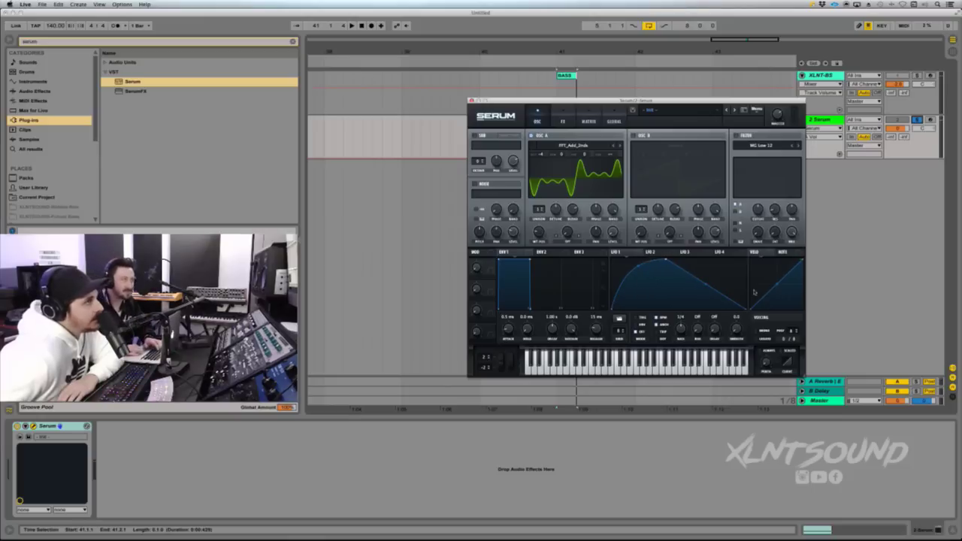
pyautogui.moveTo(718, 295)
pyautogui.mouseDown()
pyautogui.moveTo(715, 332)
pyautogui.moveTo(726, 308)
pyautogui.mouseUp()
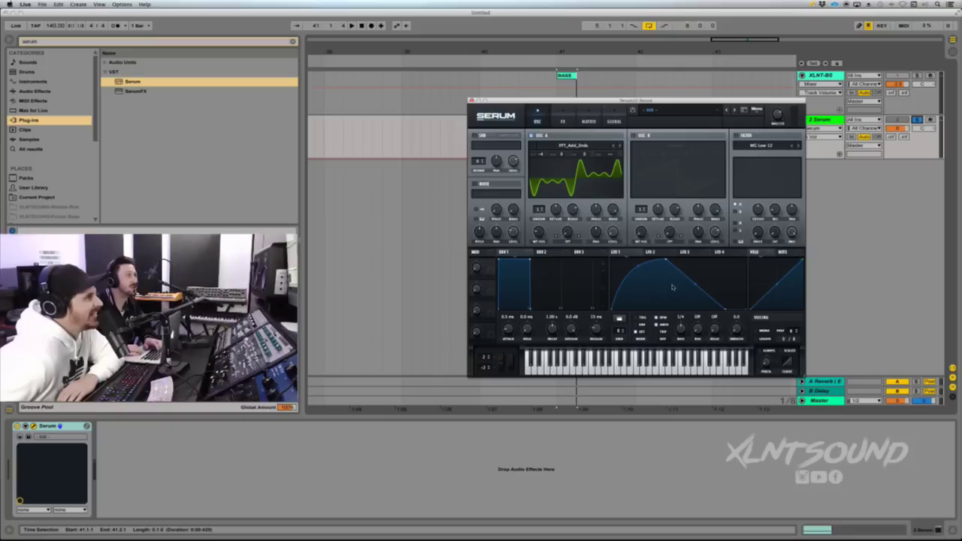
pyautogui.moveTo(666, 260); pyautogui.dragTo(641, 260)
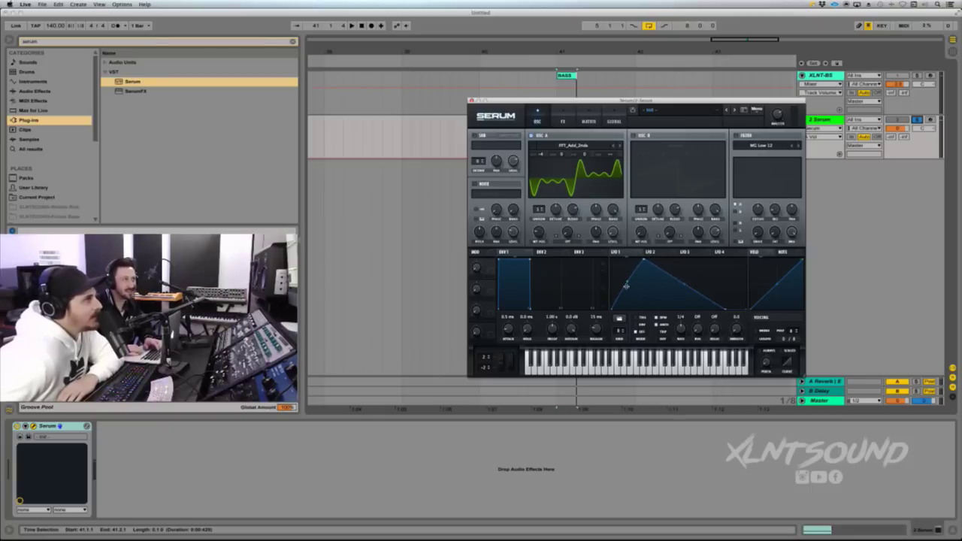
pyautogui.moveTo(685, 285); pyautogui.dragTo(690, 276)
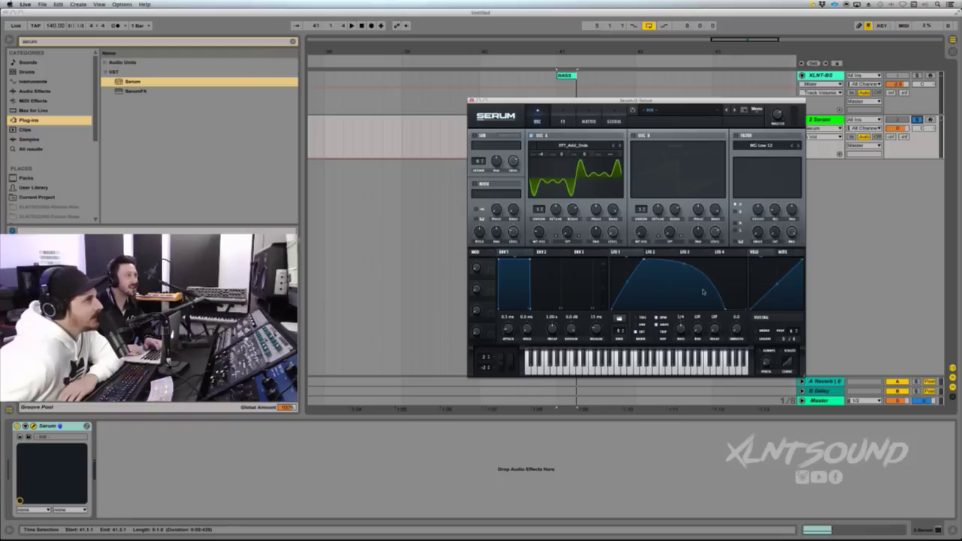
pyautogui.moveTo(725, 310); pyautogui.dragTo(714, 310)
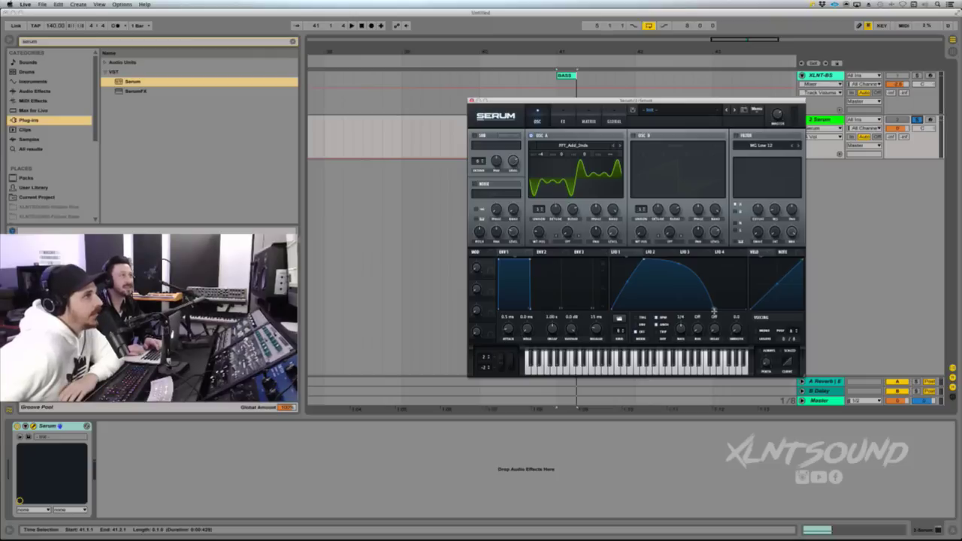
pyautogui.moveTo(714, 310); pyautogui.dragTo(729, 309)
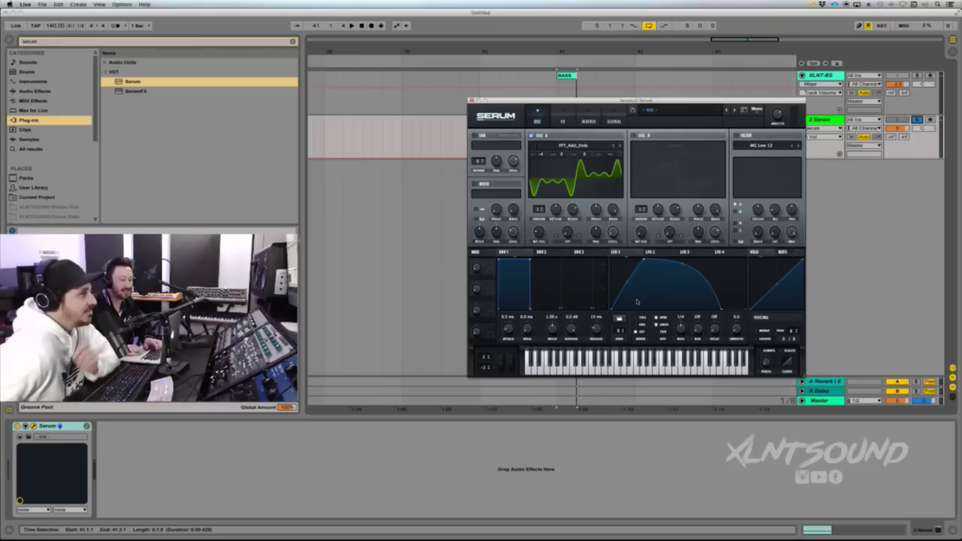
# Set LFO 1 to envelope mode and assign it to oscillator A's level and wavetable position
pyautogui.moveTo(638, 328)
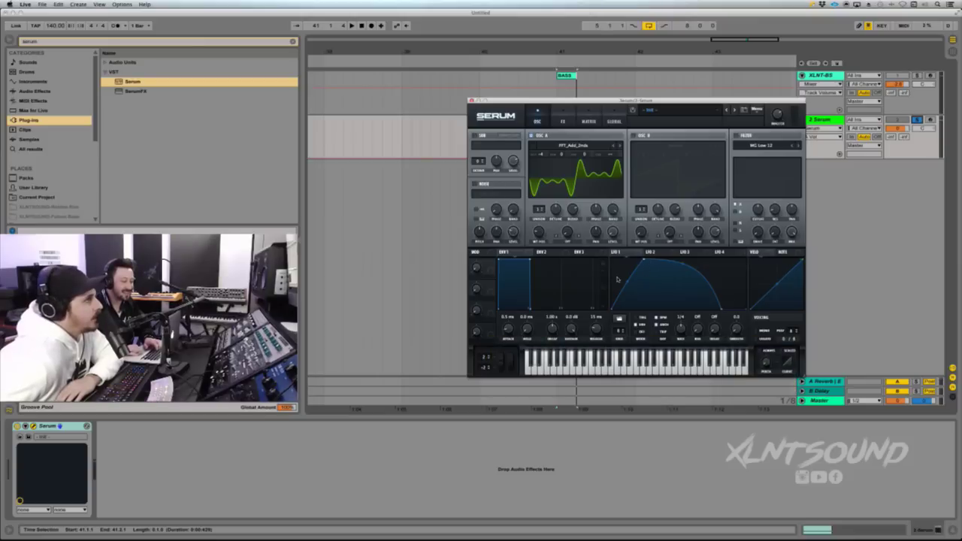
pyautogui.moveTo(613, 252); pyautogui.dragTo(613, 234)
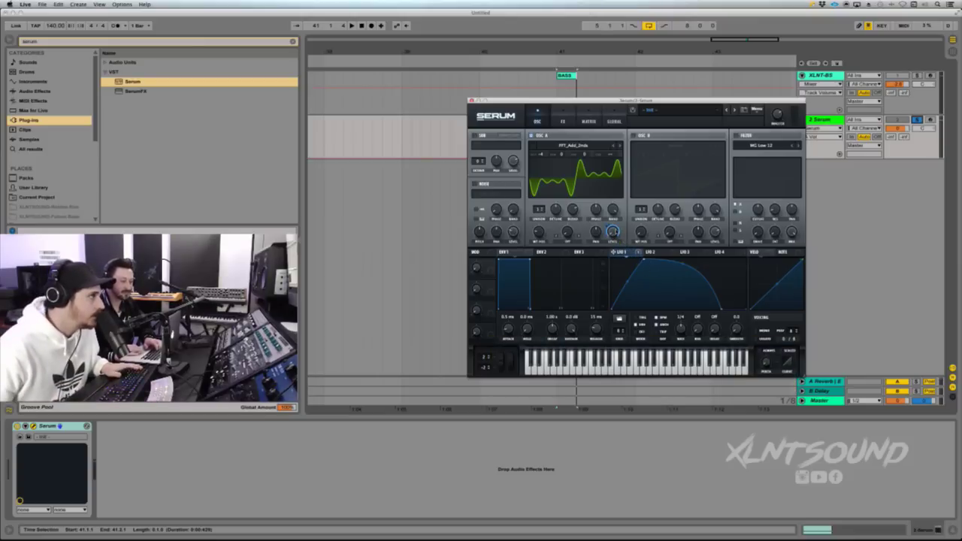
pyautogui.moveTo(618, 256)
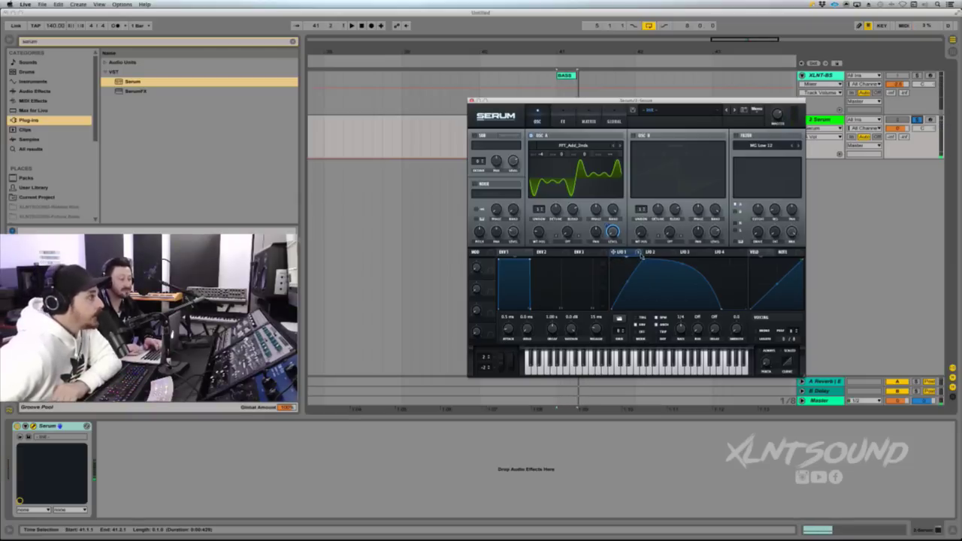
pyautogui.moveTo(638, 256); pyautogui.dragTo(539, 233)
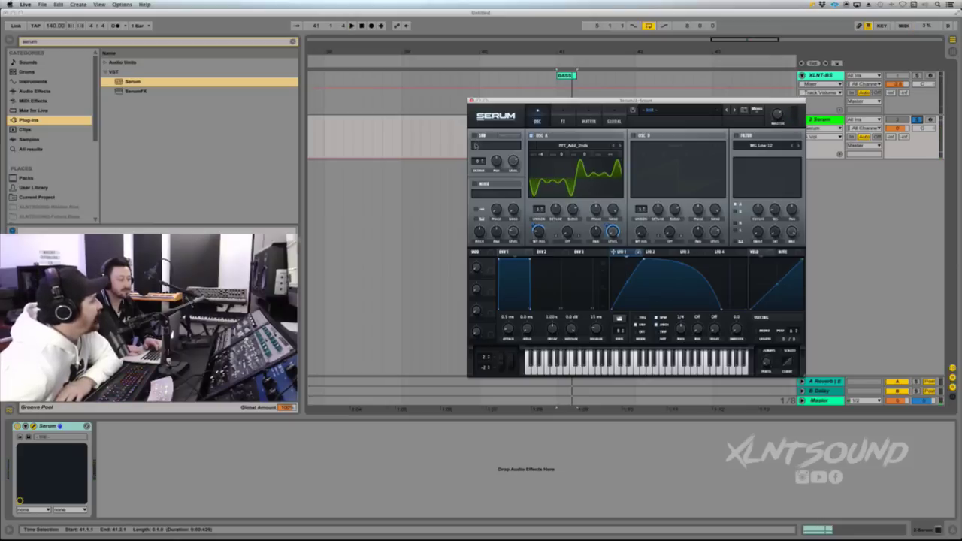
# Enable the sub oscillator at octave -4 and modulate its level with LFO 1
pyautogui.click(475, 137)
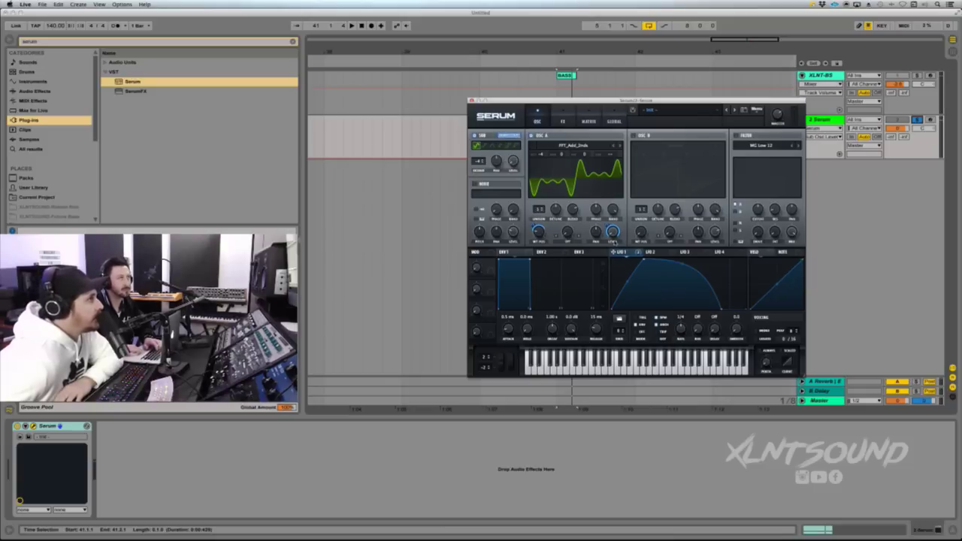
pyautogui.moveTo(639, 255); pyautogui.dragTo(513, 161)
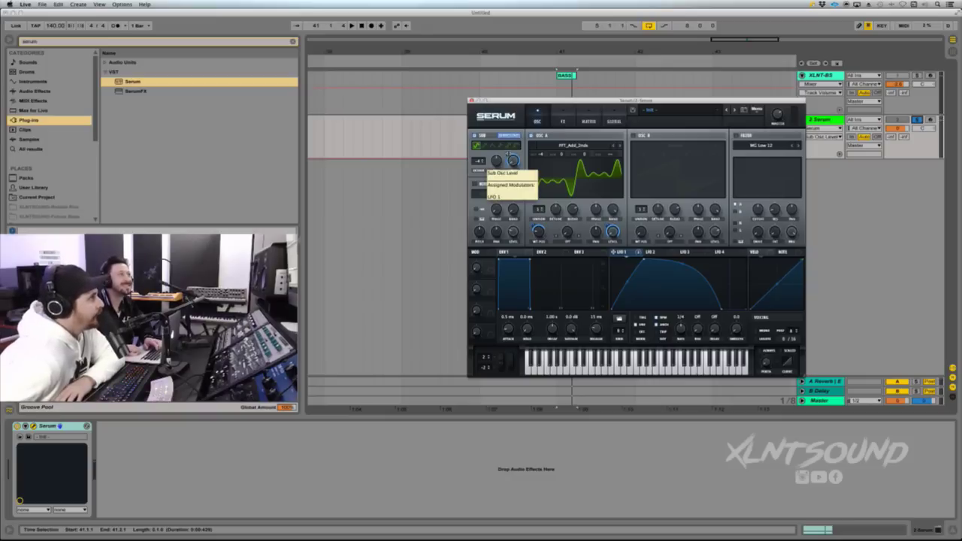
pyautogui.moveTo(509, 155); pyautogui.dragTo(513, 162)
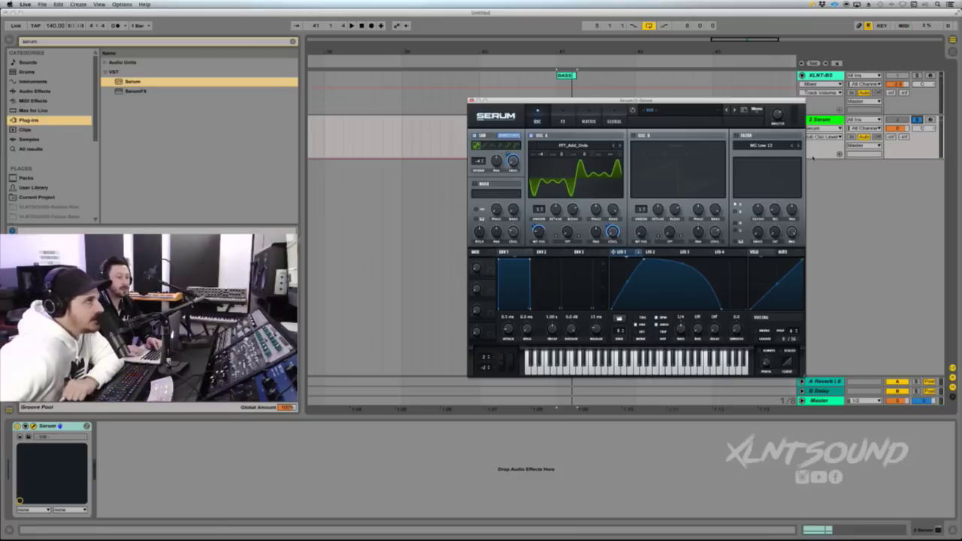
# Enable the MG Low 12 filter, lower its cutoff and modulate the cutoff with LFO 1
pyautogui.click(737, 136)
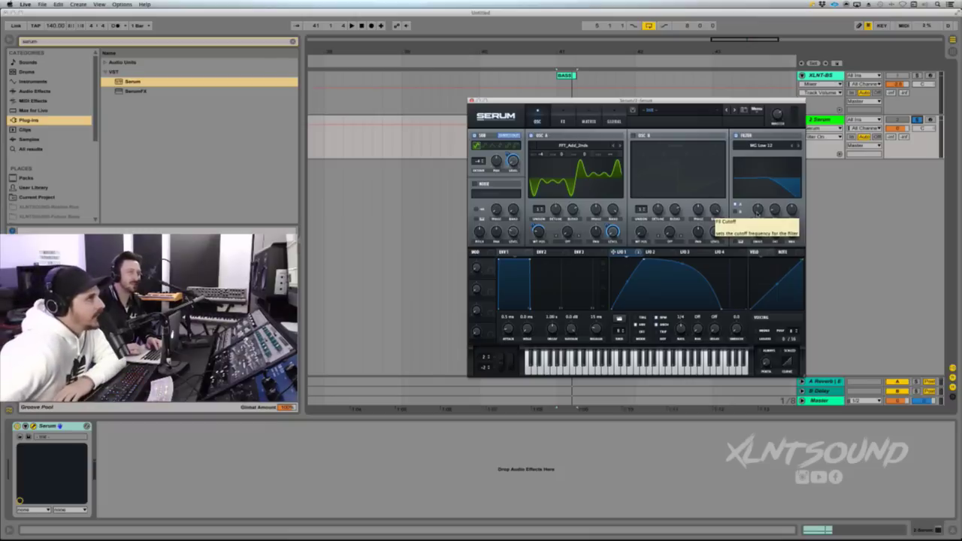
pyautogui.click(757, 211)
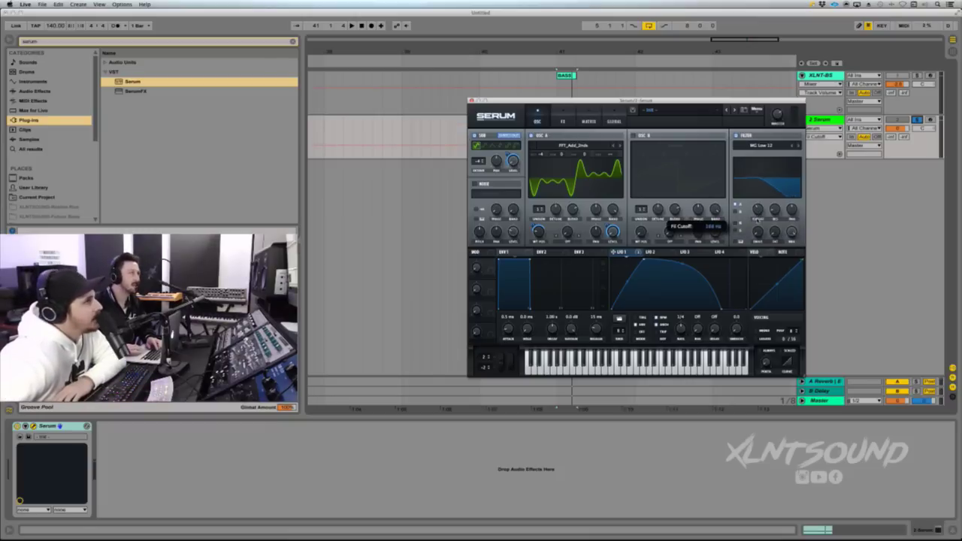
pyautogui.moveTo(758, 220); pyautogui.dragTo(756, 236)
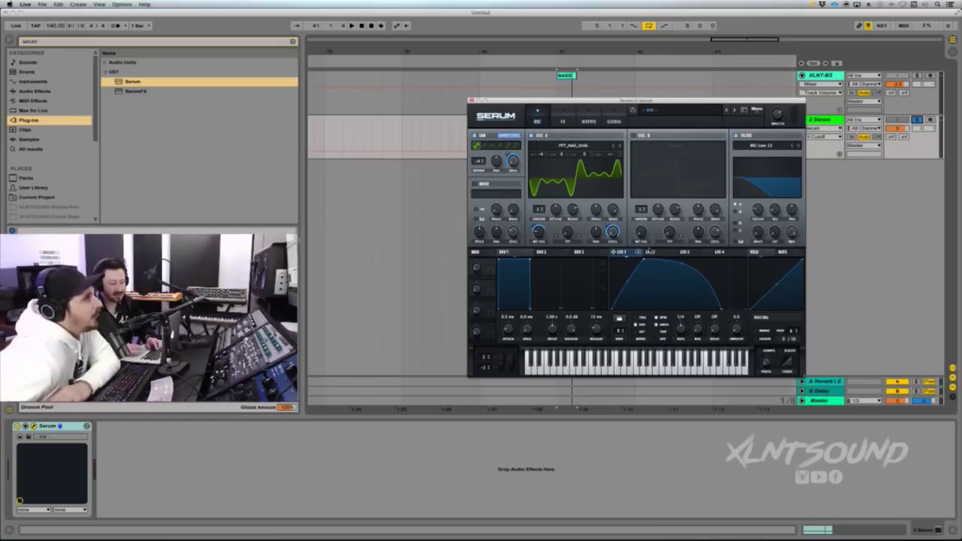
pyautogui.moveTo(639, 253); pyautogui.dragTo(756, 216)
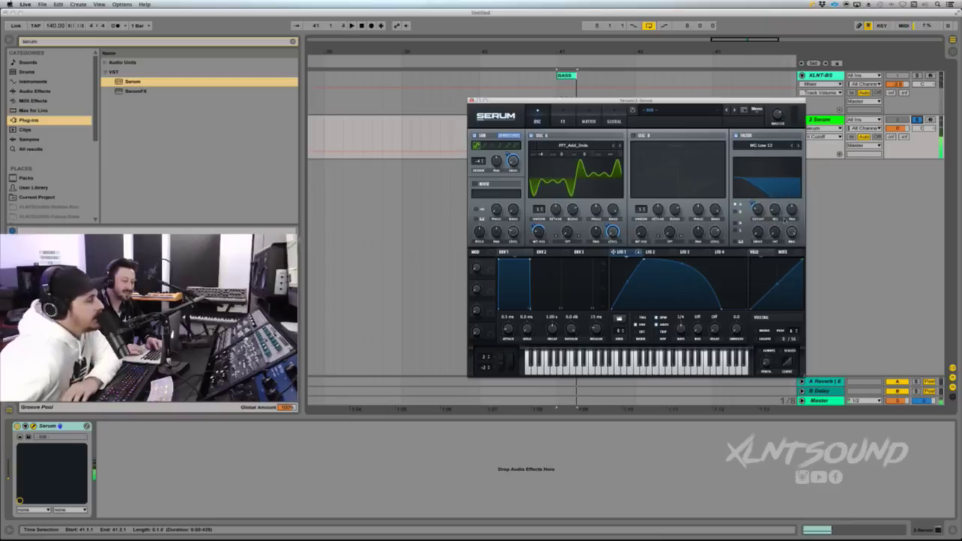
# Raise the filter's resonance, play the loop and switch the voicing to mono
pyautogui.moveTo(776, 211); pyautogui.dragTo(779, 164)
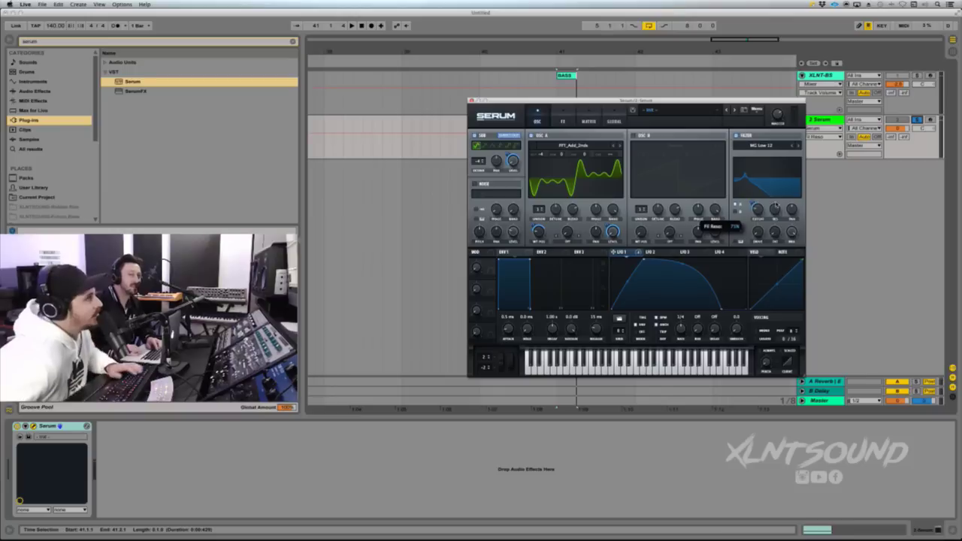
pyautogui.press('space')
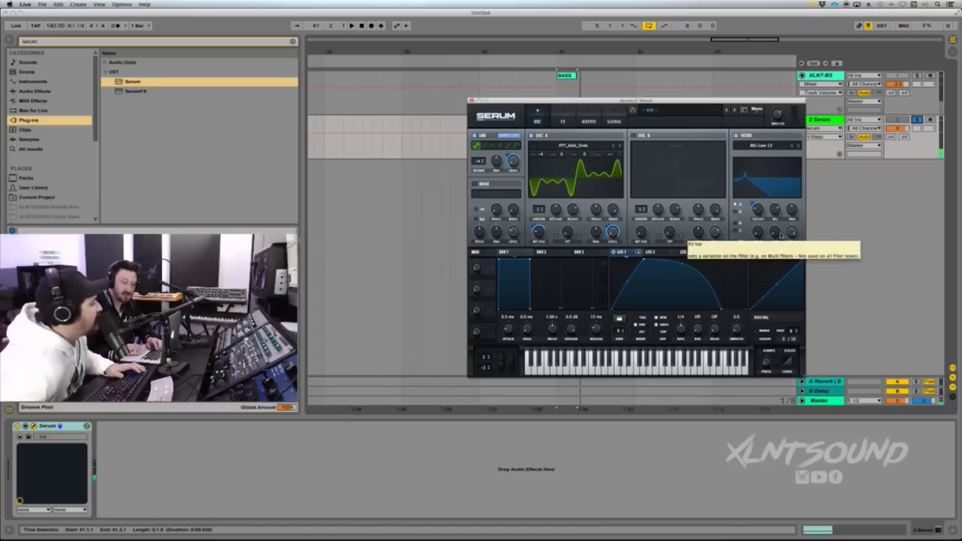
pyautogui.press('space')
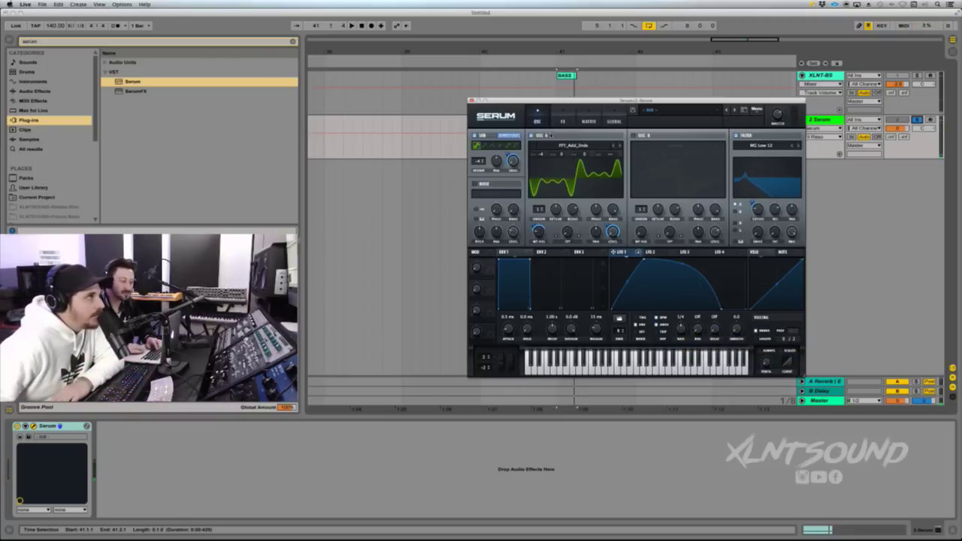
# Add the Tube distortion effect to the patch and increase its drive
pyautogui.click(567, 120)
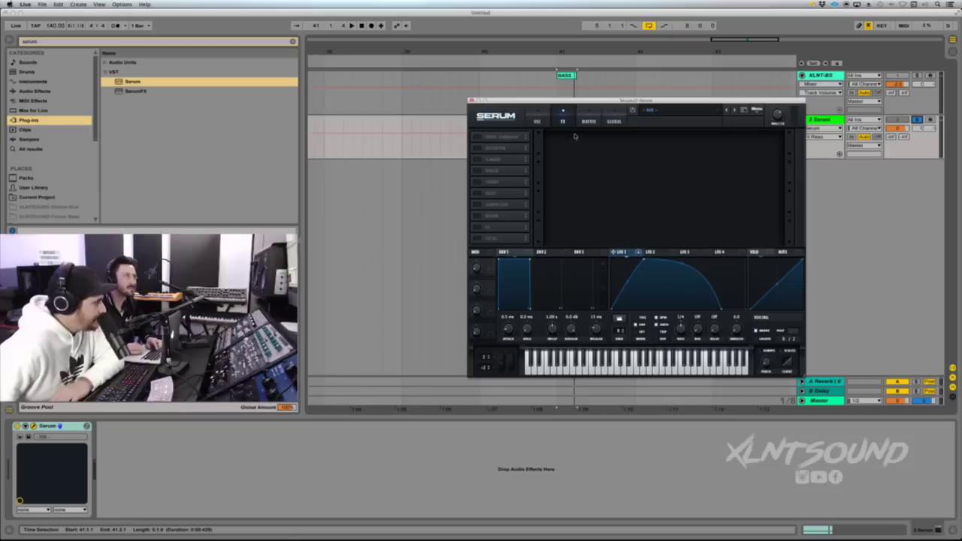
pyautogui.click(476, 148)
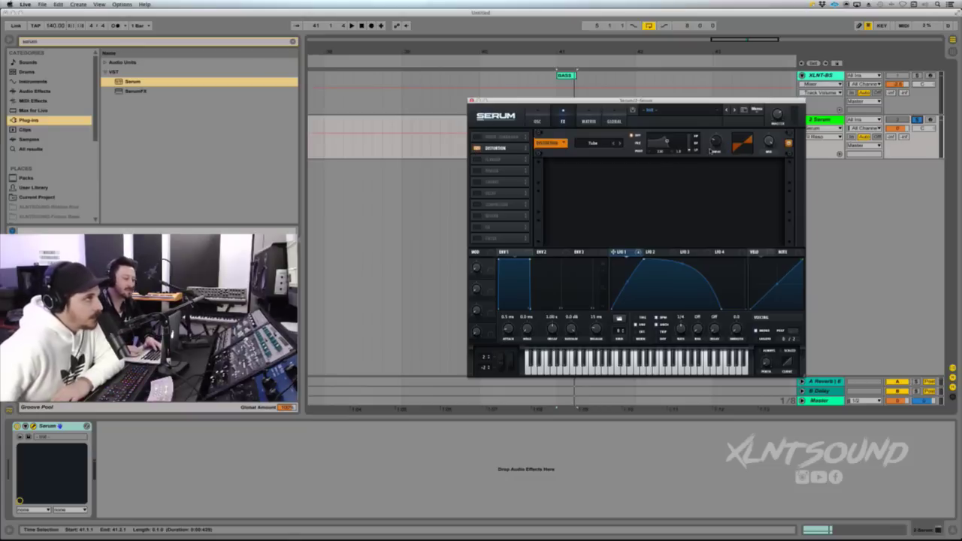
pyautogui.moveTo(718, 144); pyautogui.dragTo(719, 120)
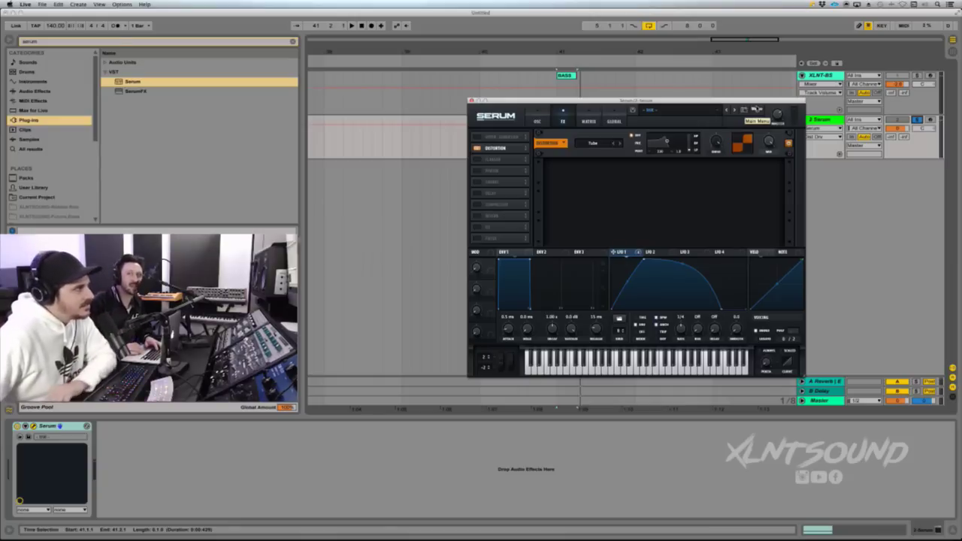
# Add the Compressor effect after the distortion, enable its multiband mode and raise its gain
pyautogui.click(475, 205)
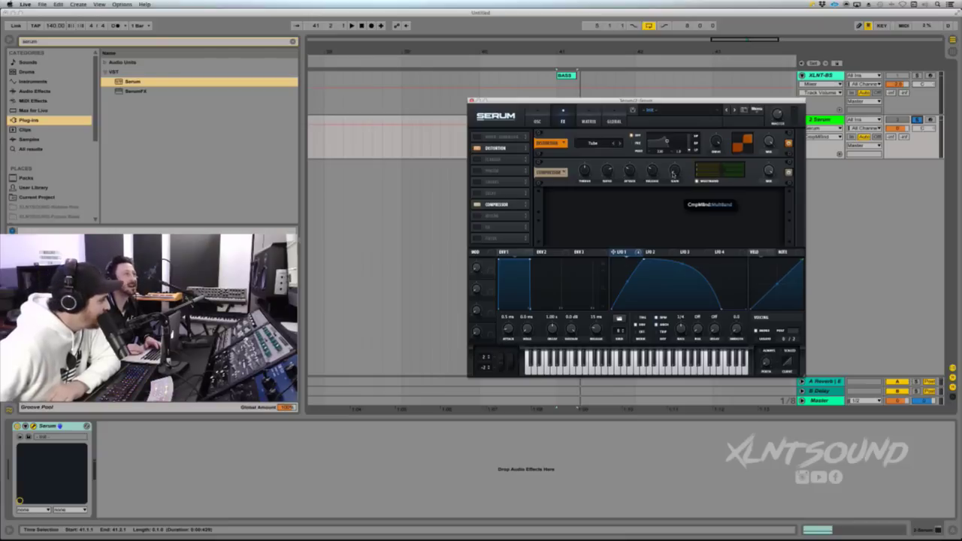
pyautogui.moveTo(674, 172); pyautogui.dragTo(676, 151)
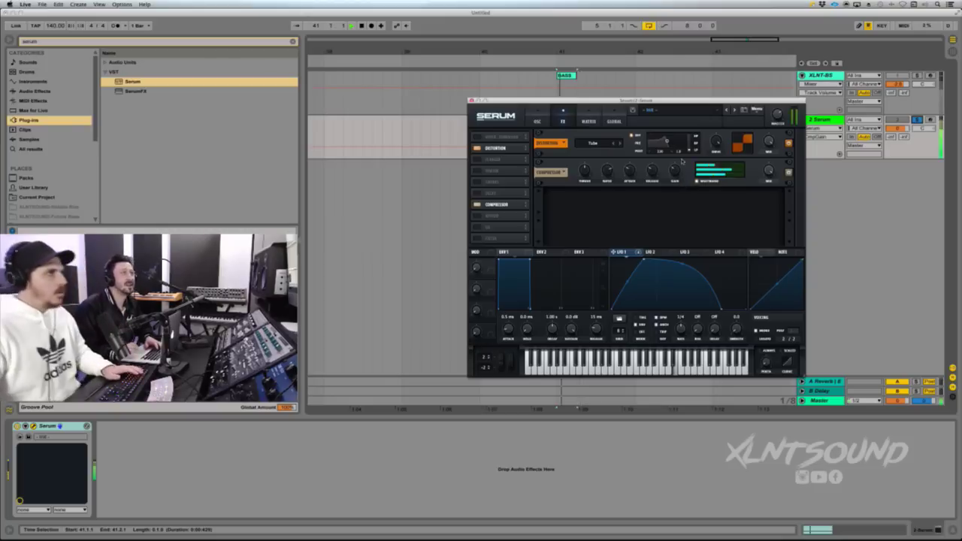
# Lower the patch's master volume slightly and play the loop to check the level
pyautogui.moveTo(778, 115); pyautogui.dragTo(779, 119)
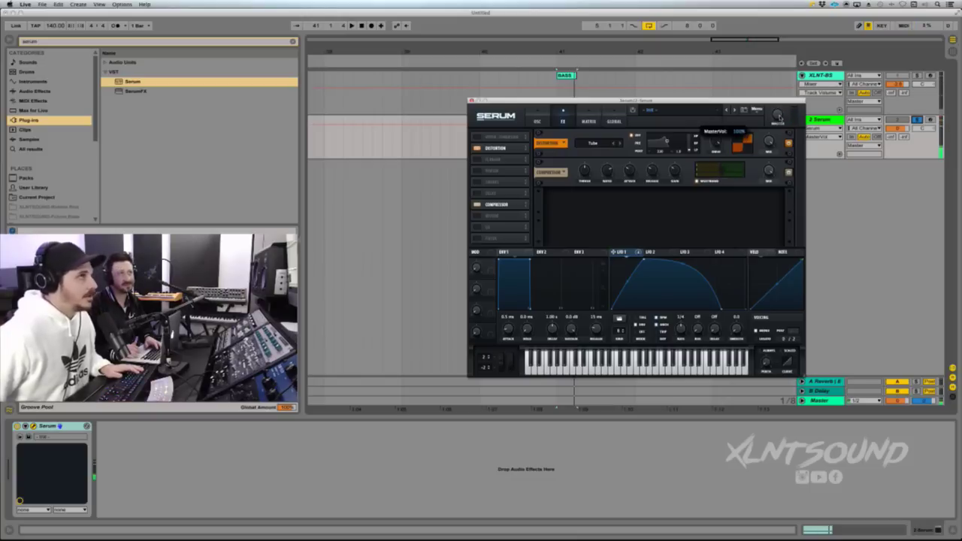
pyautogui.press('space')
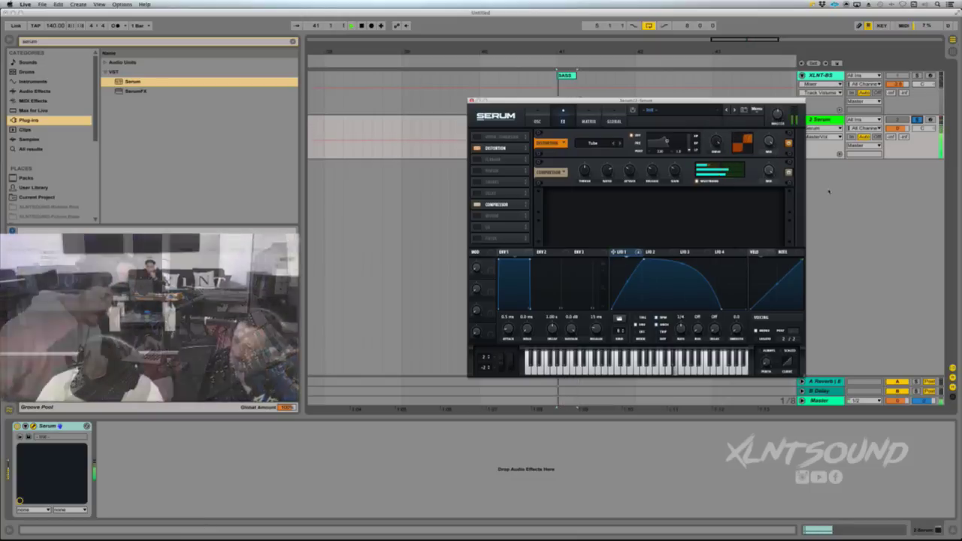
pyautogui.press('space')
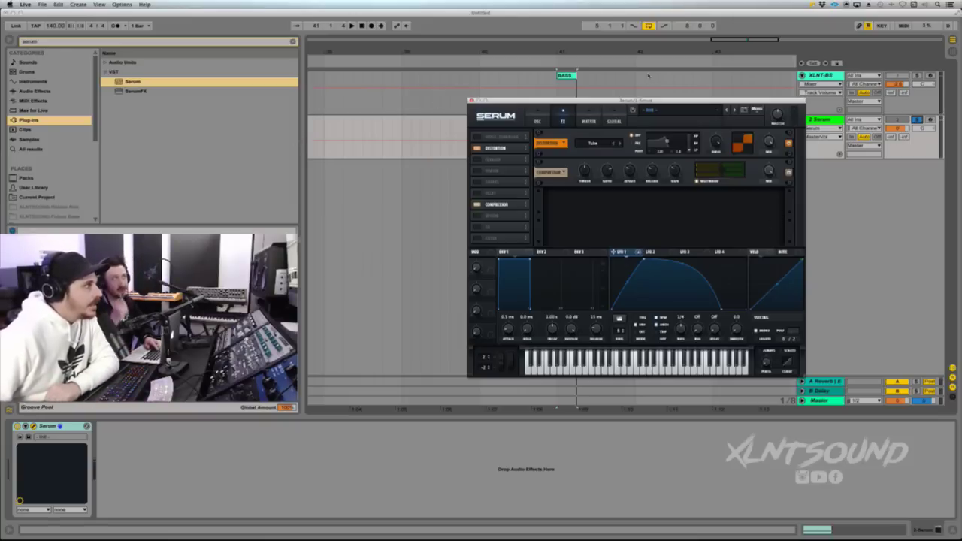
# Copy the rack with two Erosion effects from the XLNT-BS track and paste it after Serum on the 2 Serum track
pyautogui.click(647, 80)
pyautogui.click(105, 490)
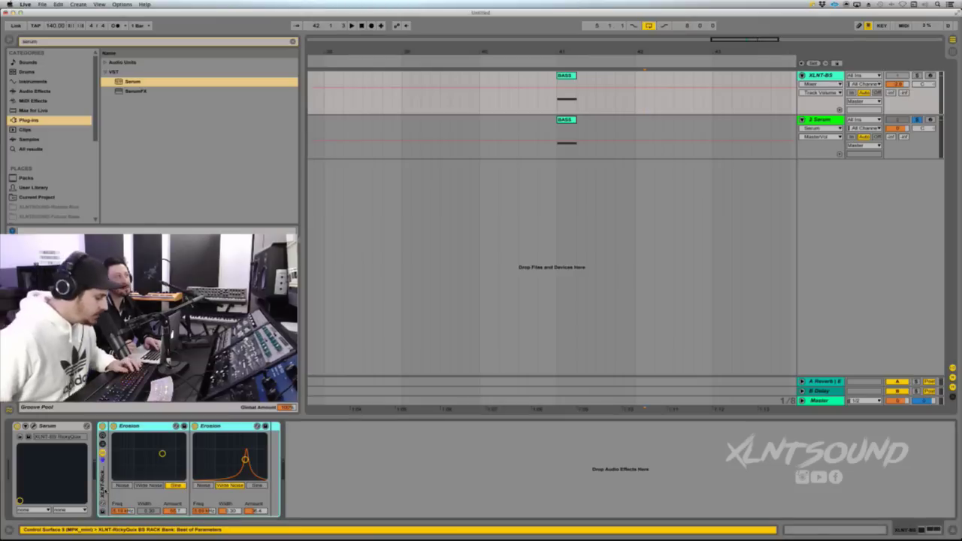
pyautogui.click(547, 141)
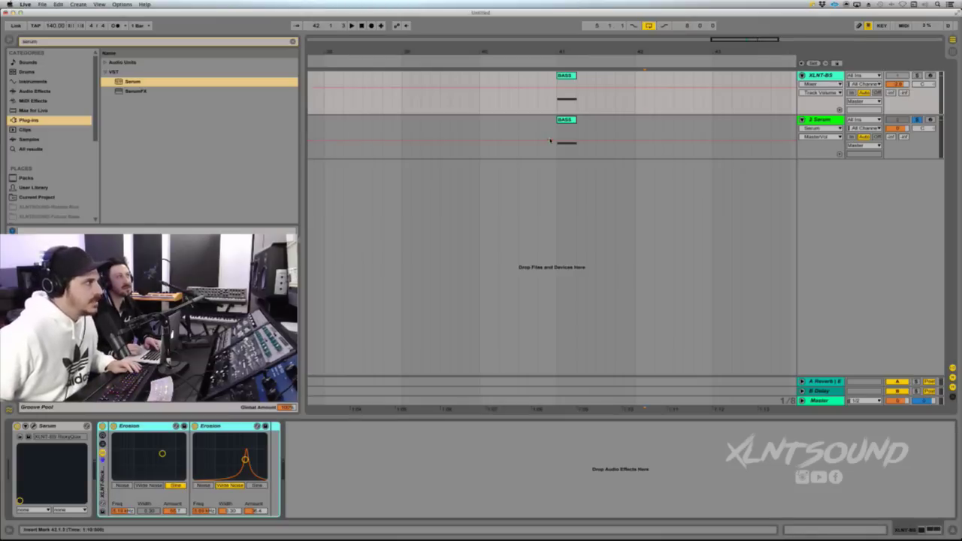
pyautogui.click(228, 459)
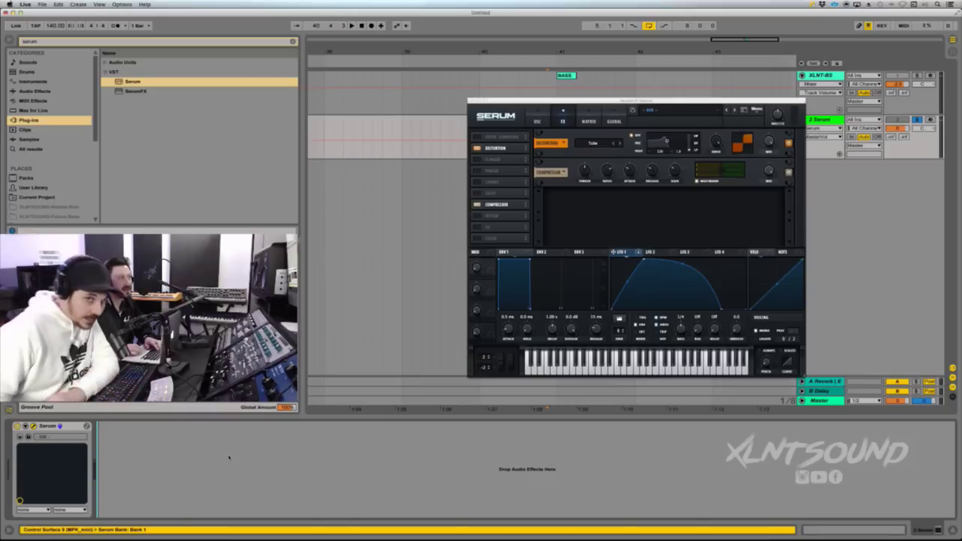
pyautogui.press('super+v')
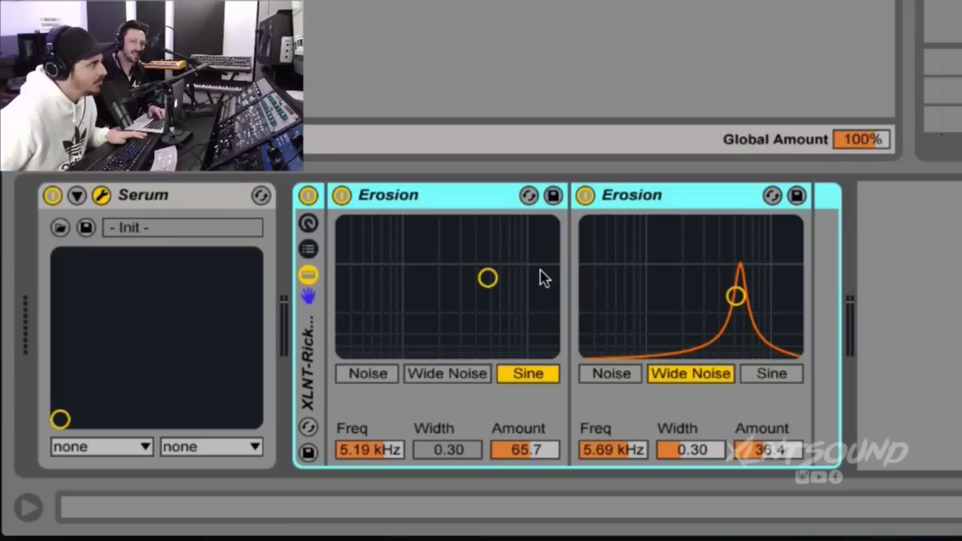
# Bypass and re-enable the second Erosion, and inspect its frequency and width settings
pyautogui.click(585, 195)
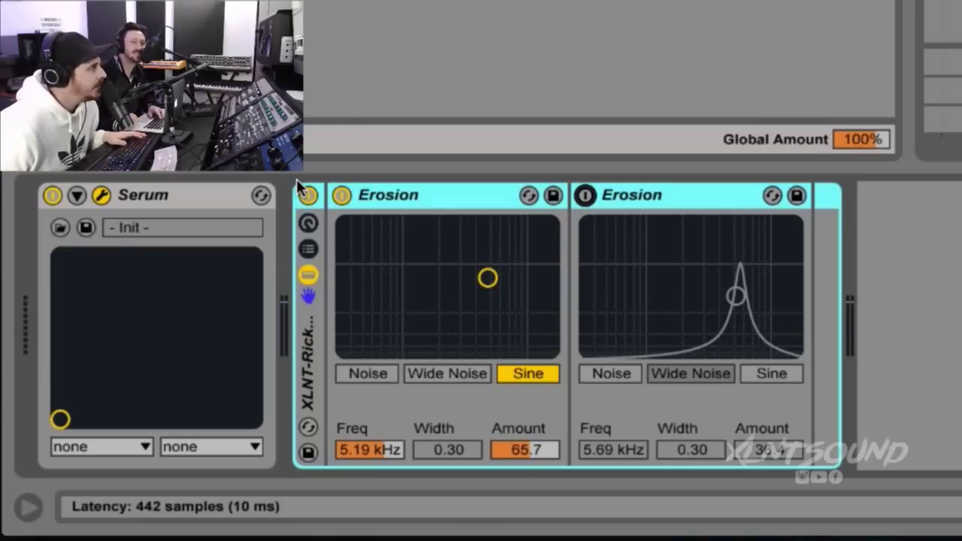
pyautogui.click(584, 196)
pyautogui.click(602, 458)
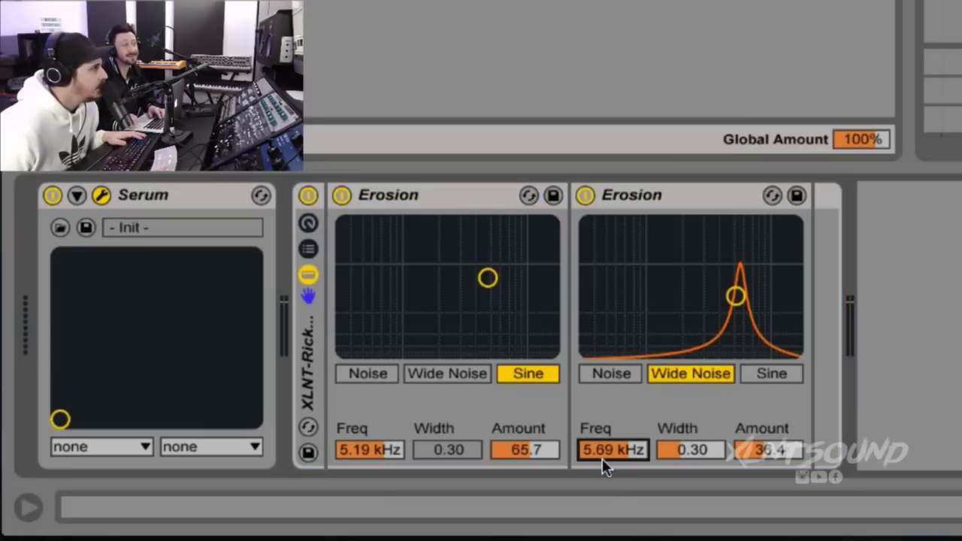
pyautogui.click(673, 456)
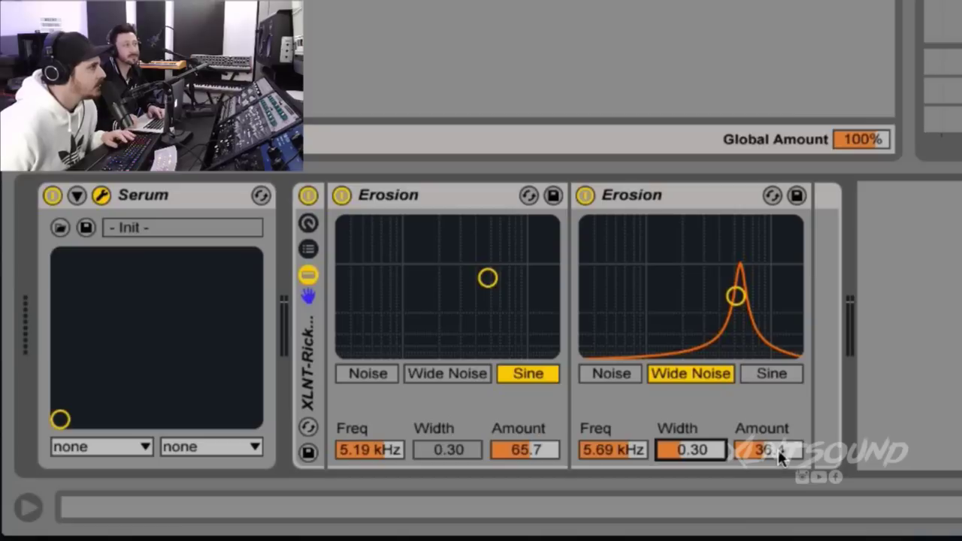
# Play the bass loop and toggle the whole Erosion rack off and on to compare the sound
pyautogui.press('space')
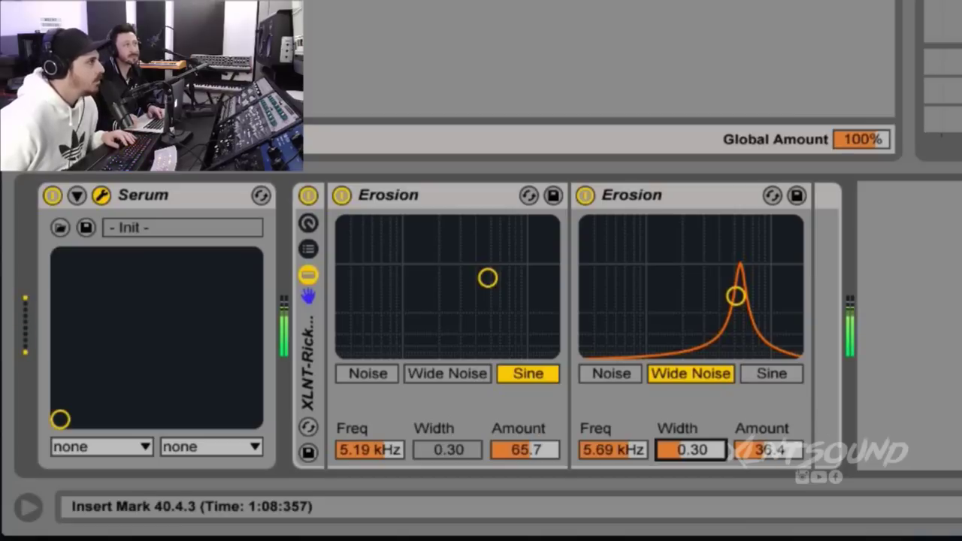
pyautogui.click(308, 195)
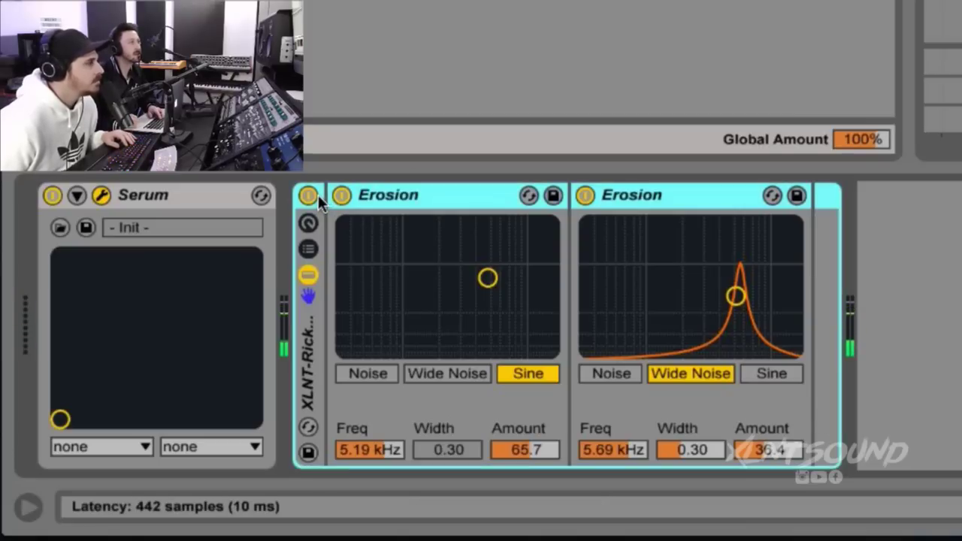
pyautogui.click(308, 196)
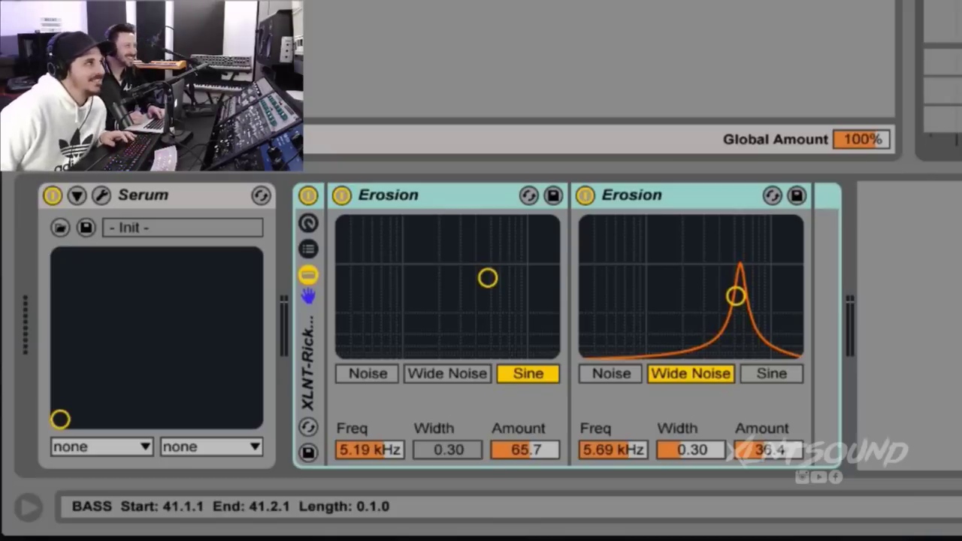
pyautogui.press('space')
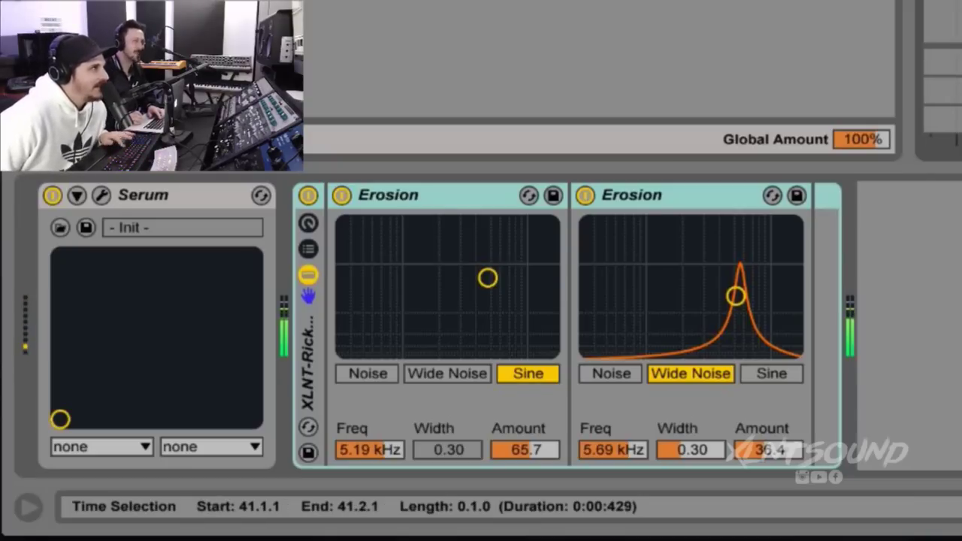